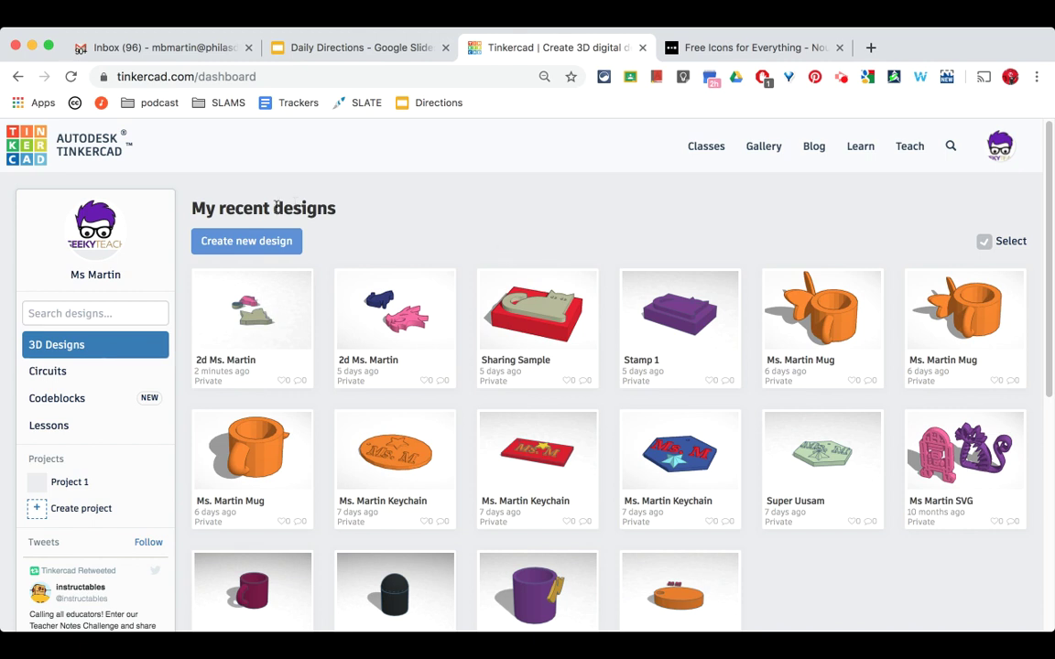
- Create a new blank Tinkercad design from the dashboard's recent designs list
click(226, 244)
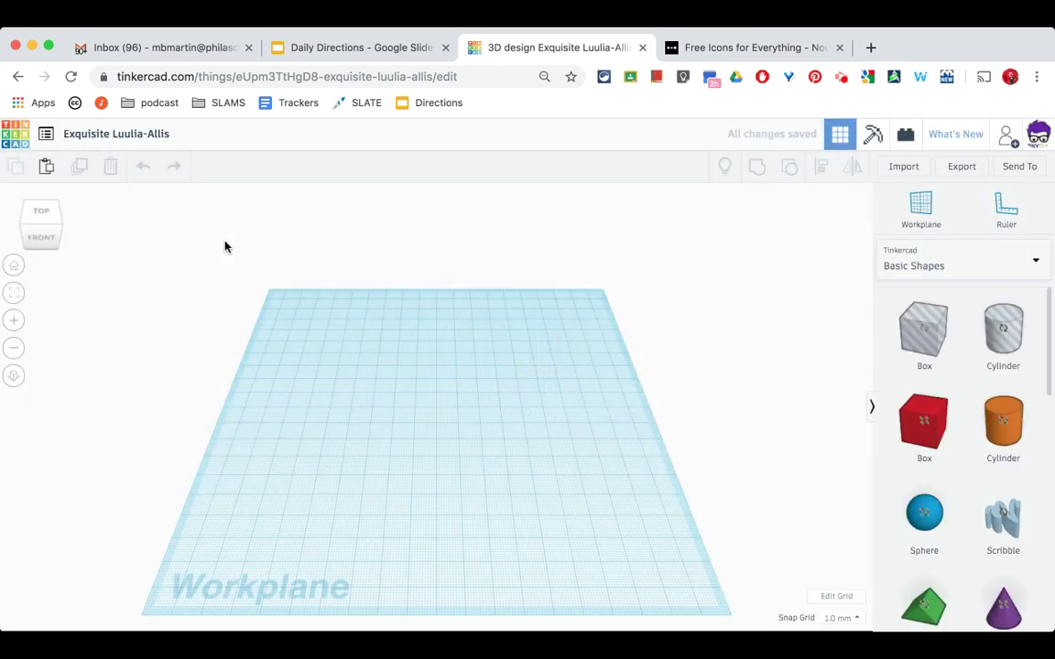
- Retitle the design as the owner's name followed by 'Stamp'
click(140, 135)
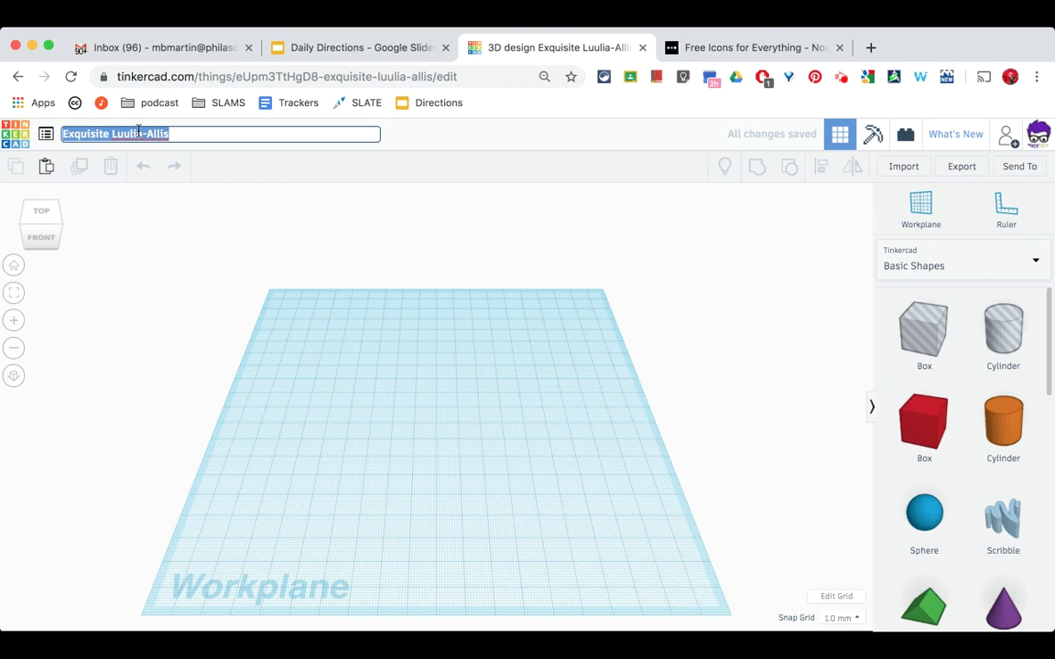
text(Ms. M)
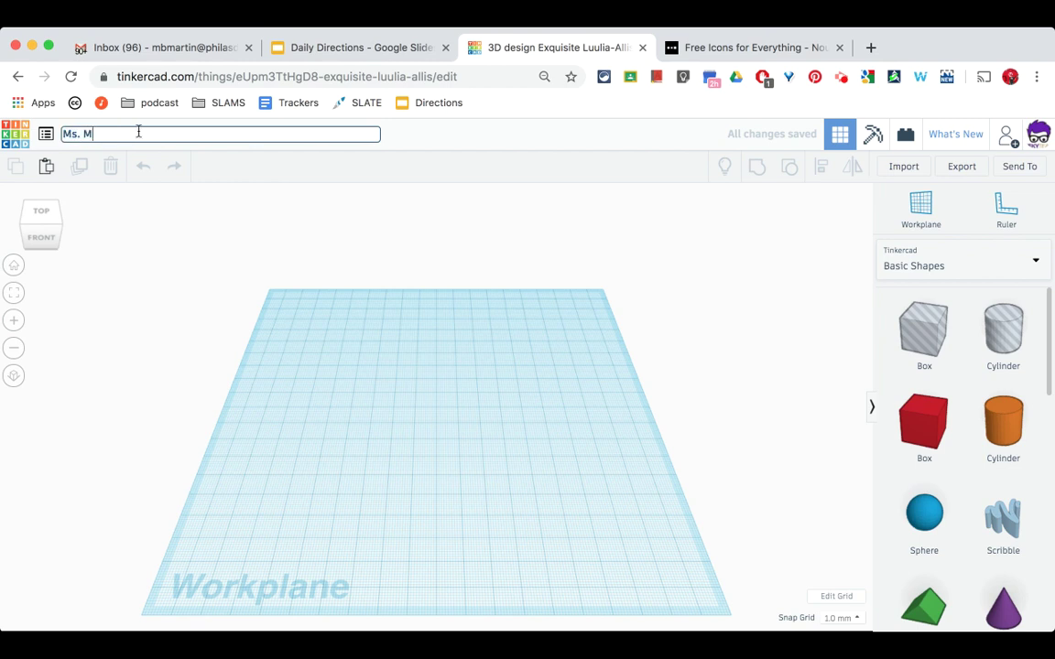
text(artin Stamp)
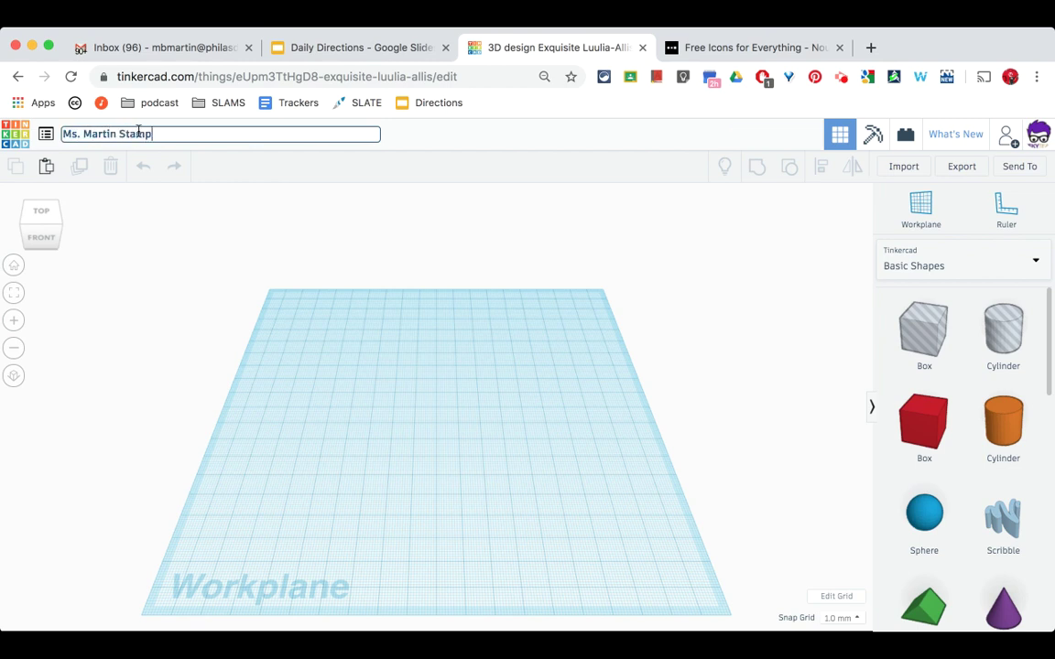
click(123, 332)
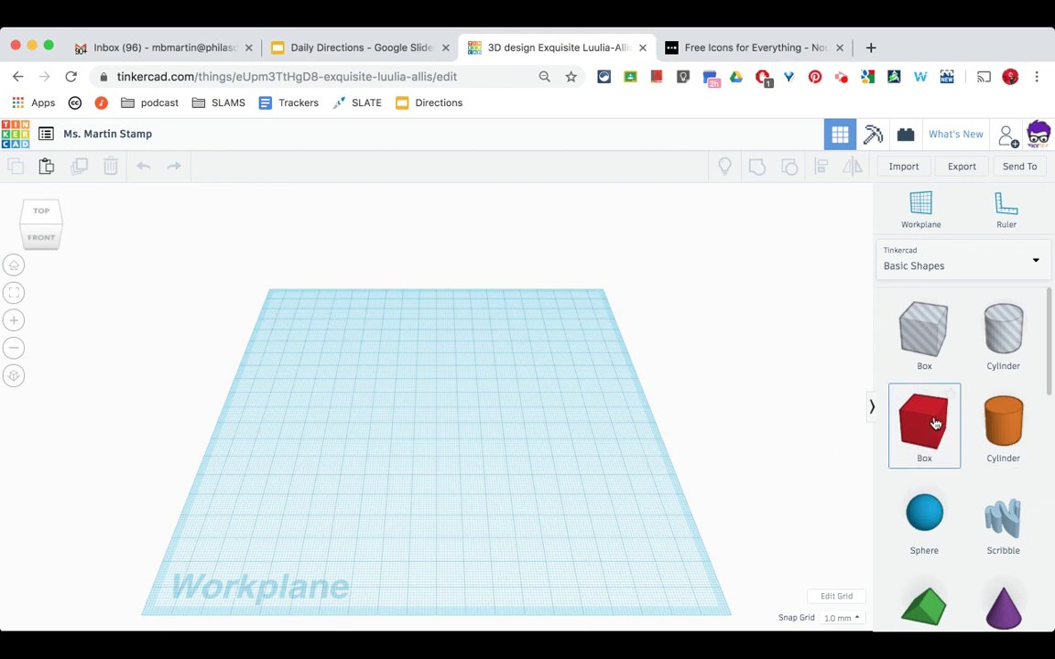
- Place a red Box at the workplane centre and lower its height to 5.00 mm
drag(935, 420, 488, 495)
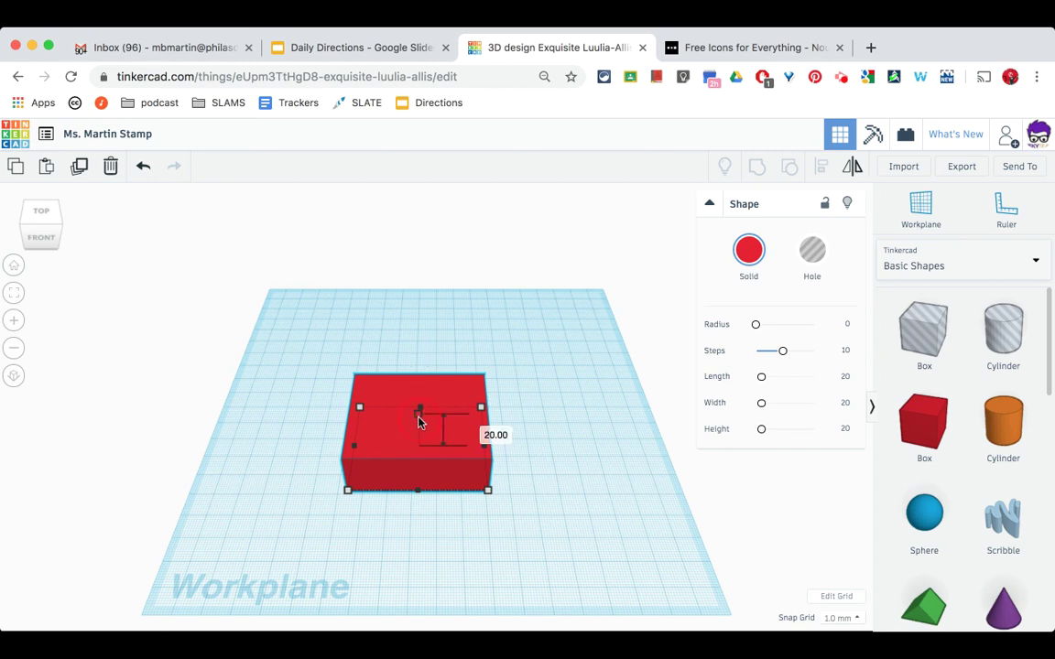
drag(417, 423, 418, 446)
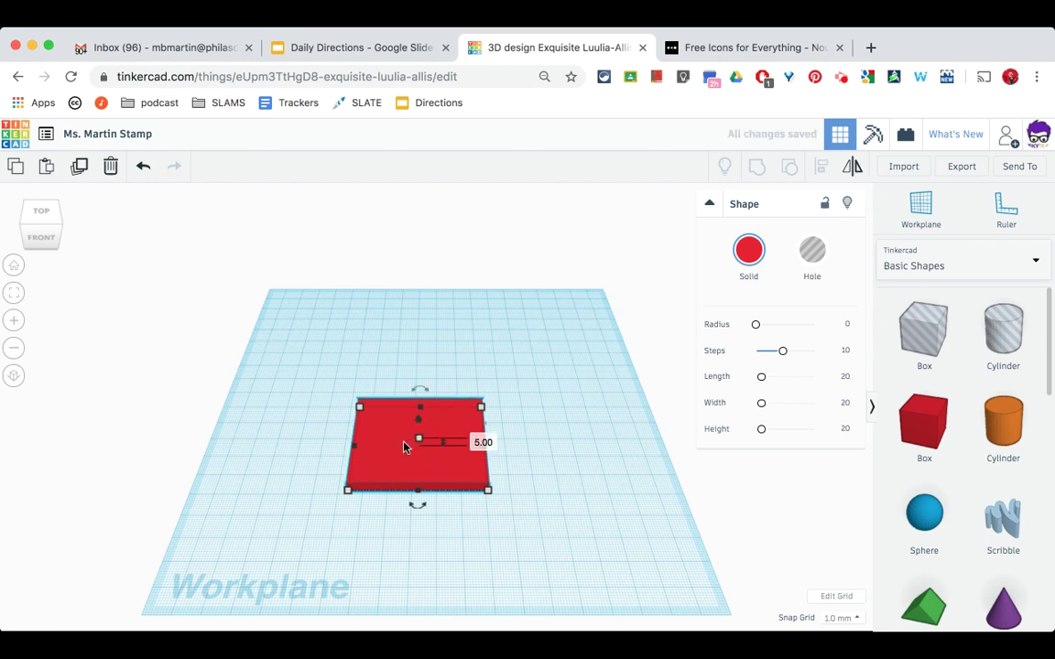
click(283, 450)
click(349, 524)
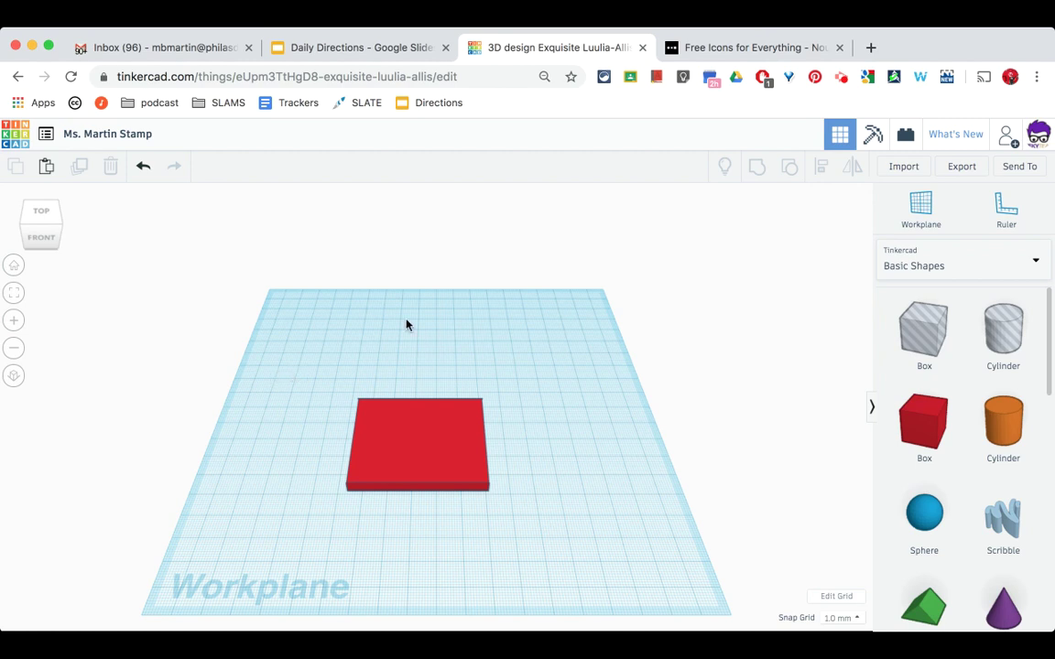
- Search the Noun Project icon library for 'bb-8'
click(730, 49)
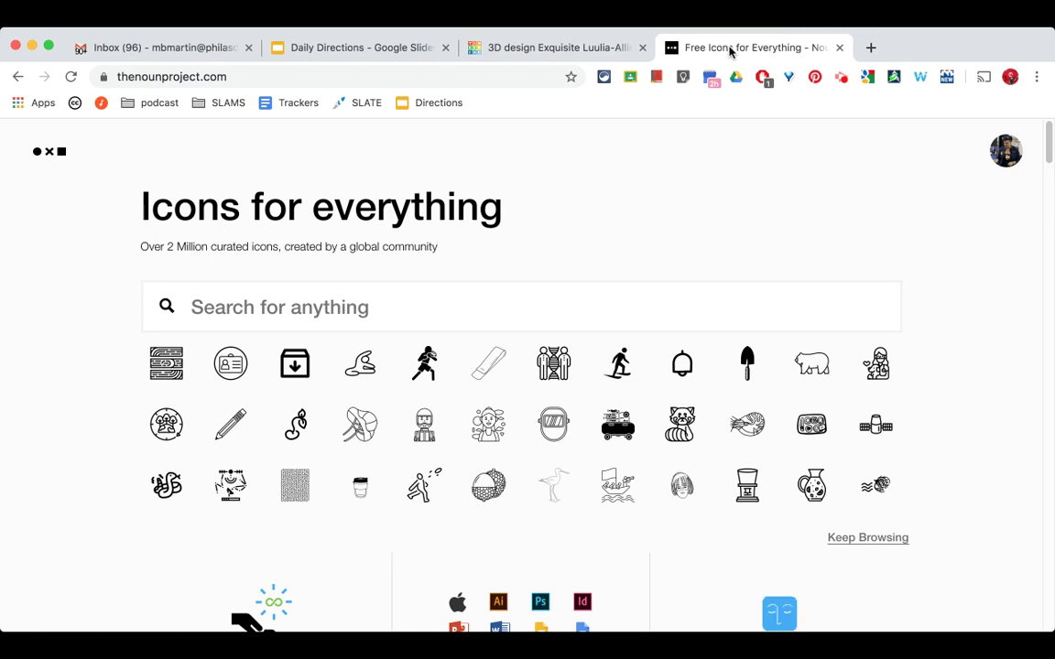
click(299, 304)
text(bb)
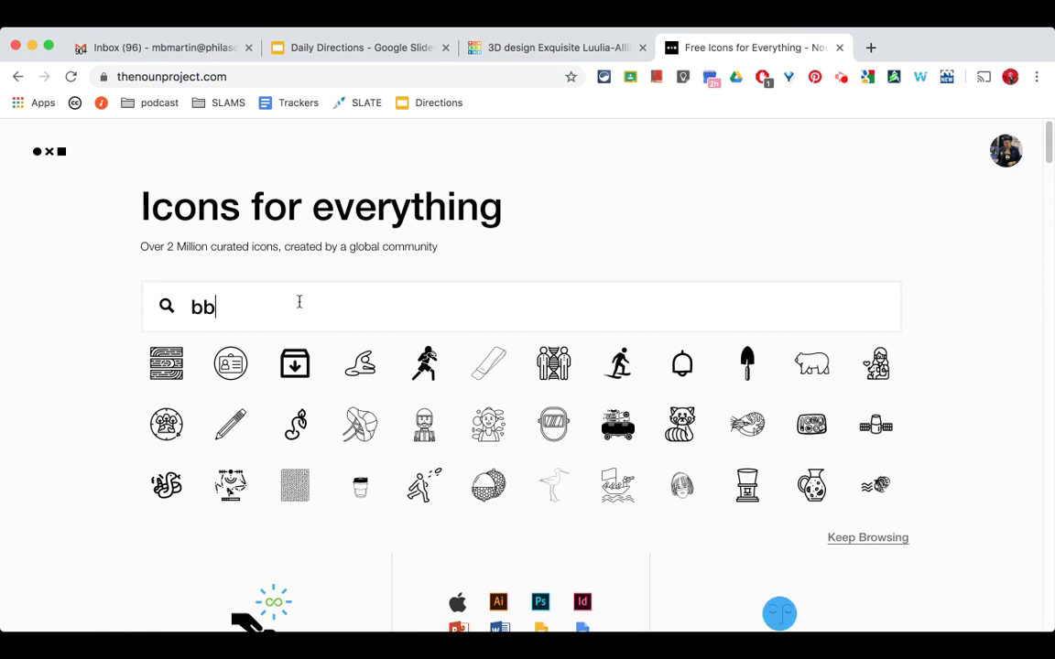
text(-8)
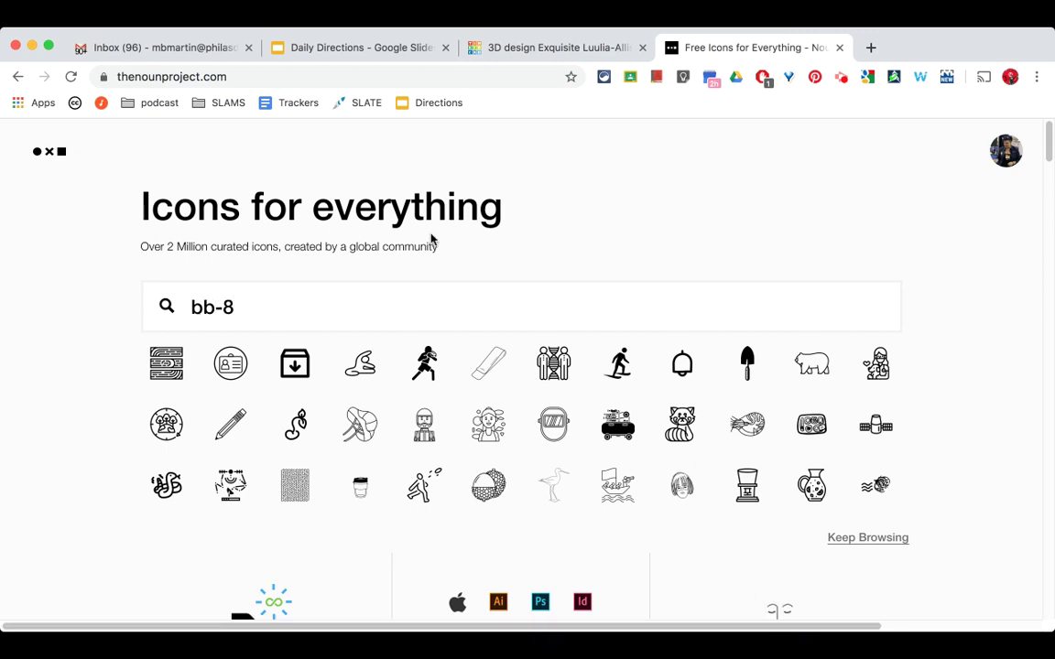
key(Return)
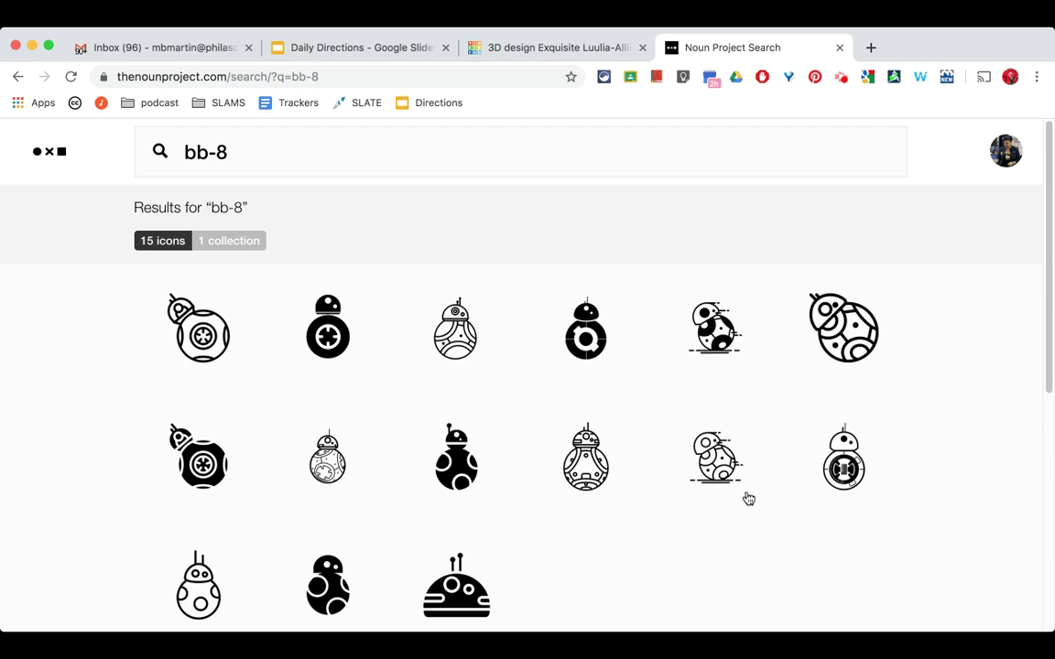
- Download the line-style BB-8 icon as a free Basic Download SVG, then return to Tinkercad
click(843, 336)
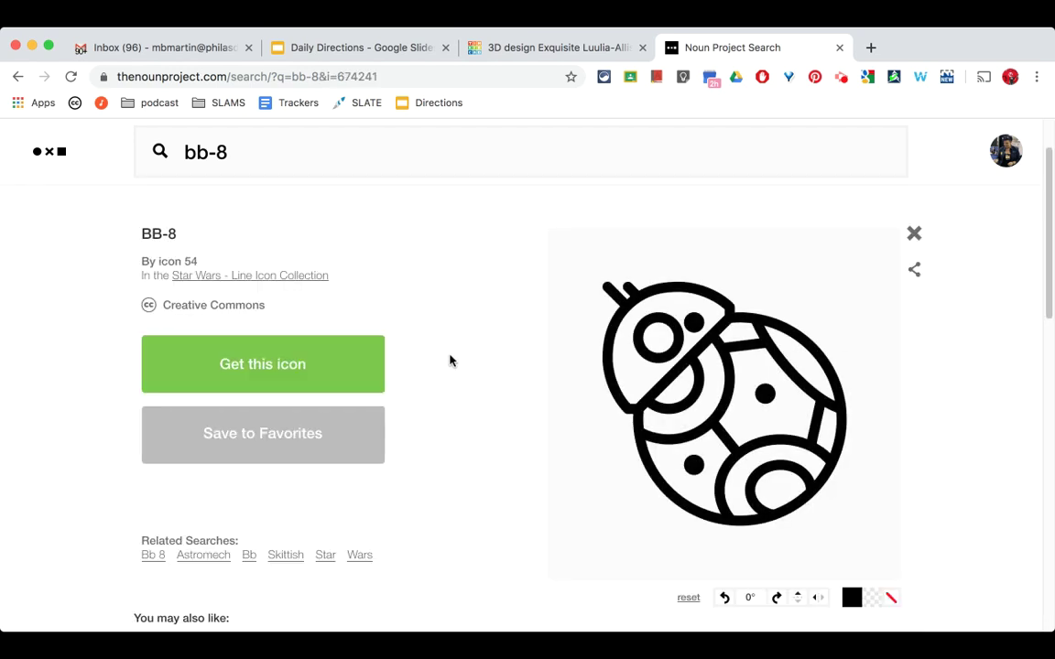
click(253, 364)
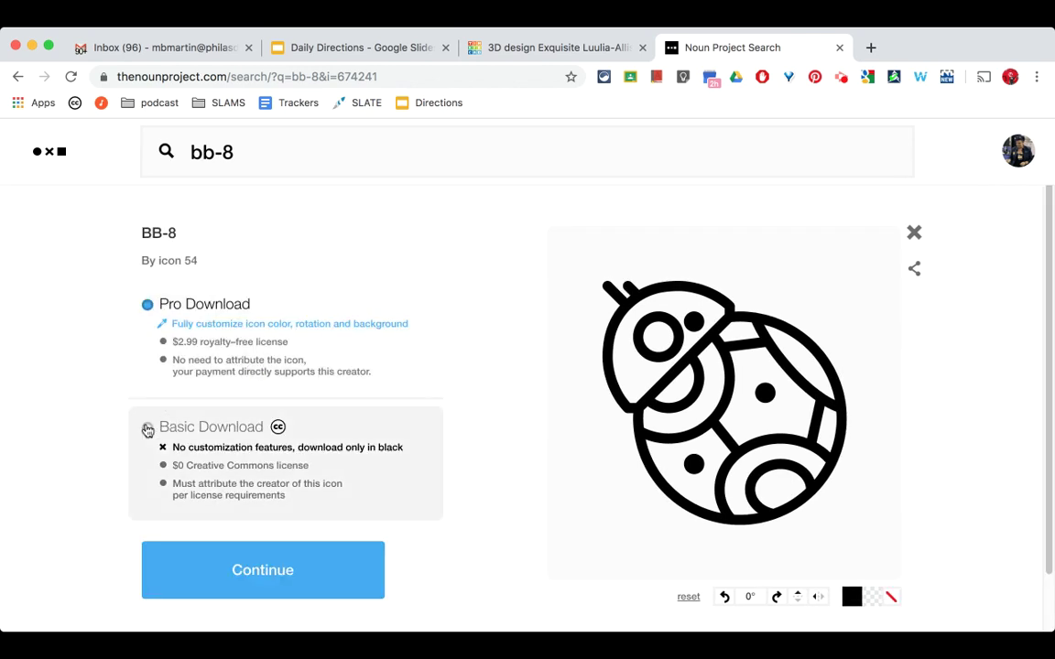
click(148, 428)
click(238, 563)
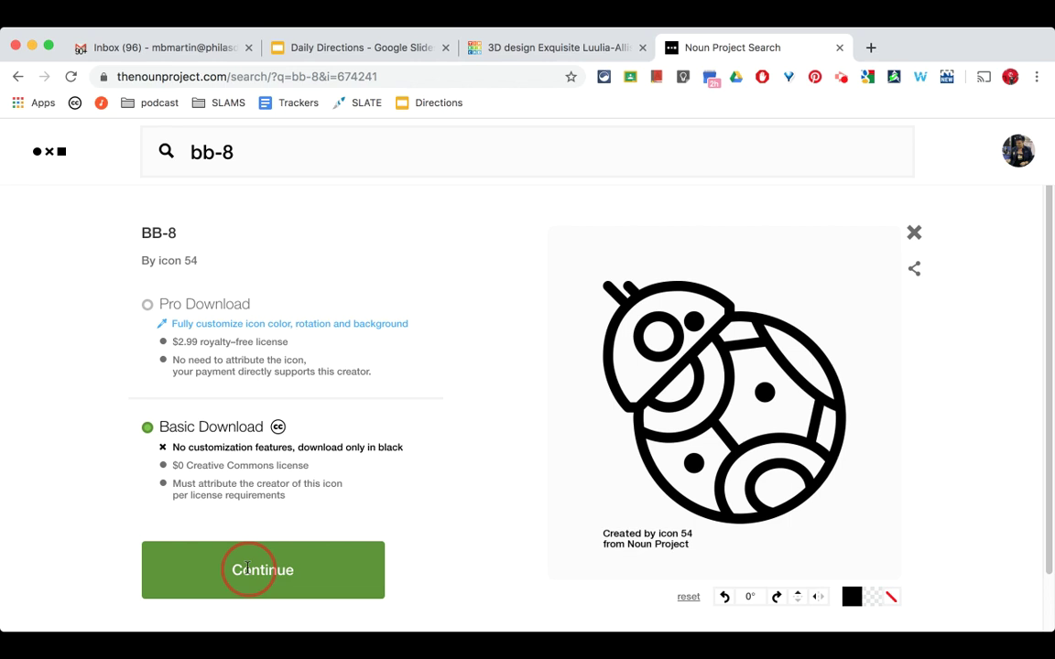
scroll(301, 460, down, 3)
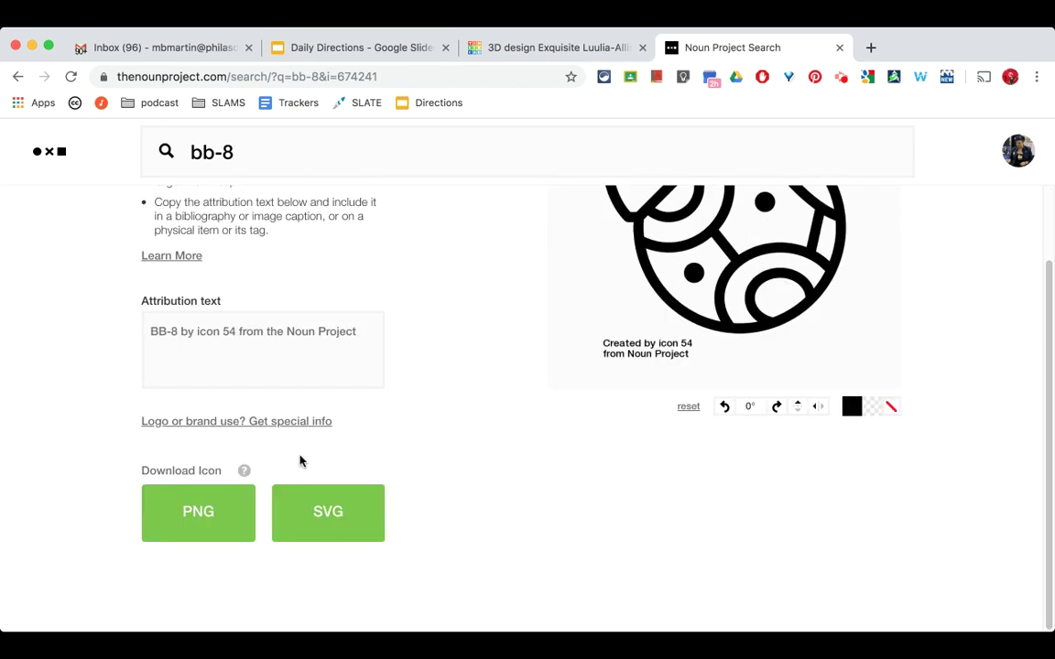
click(332, 516)
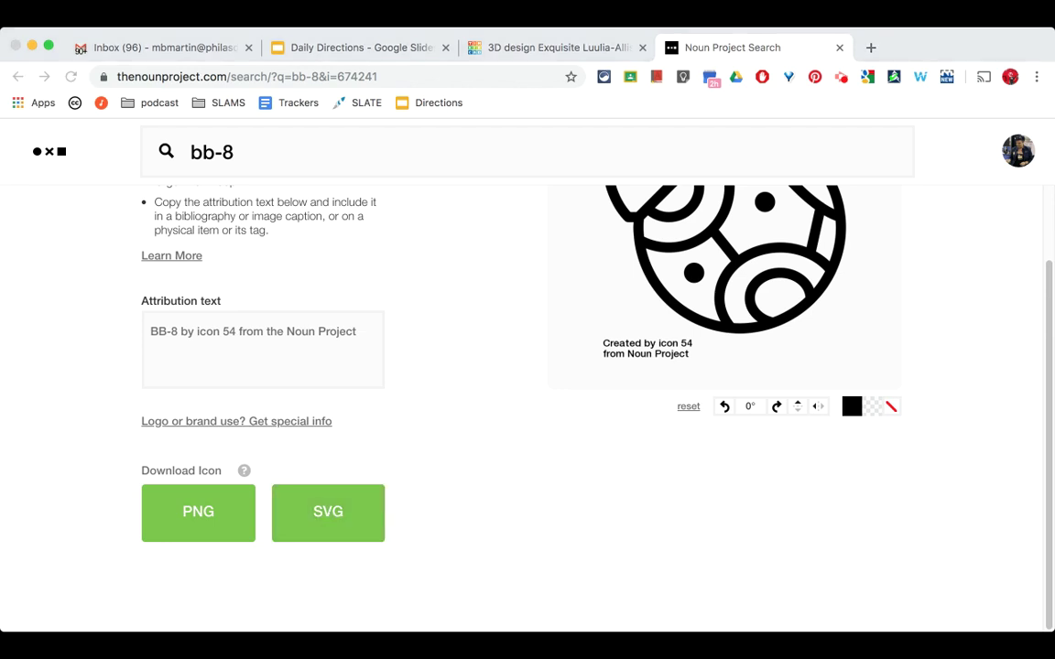
click(775, 562)
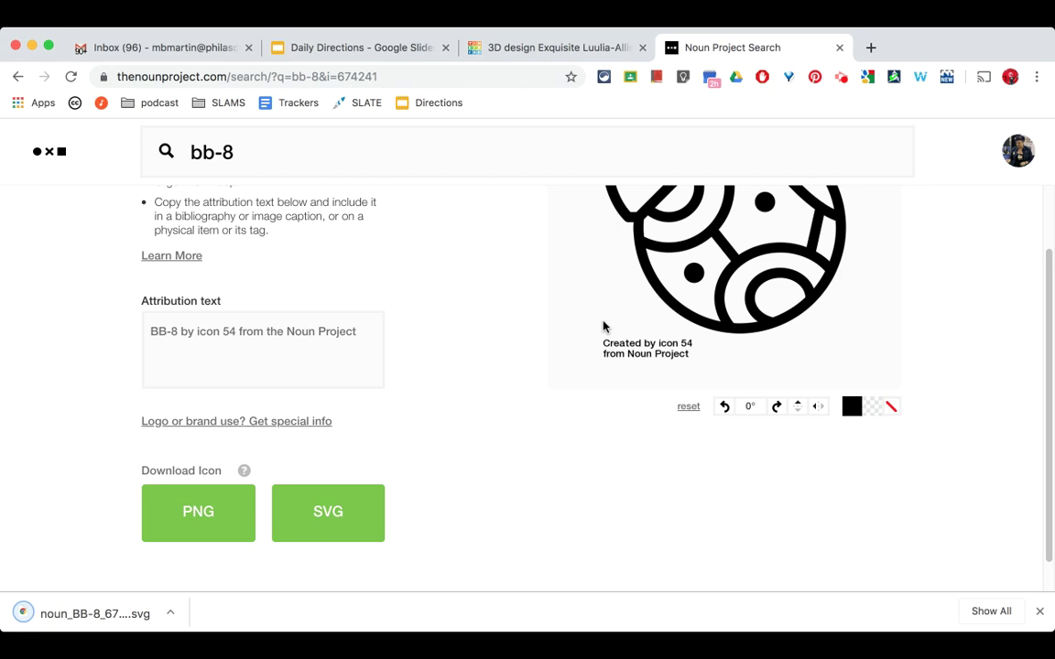
click(563, 48)
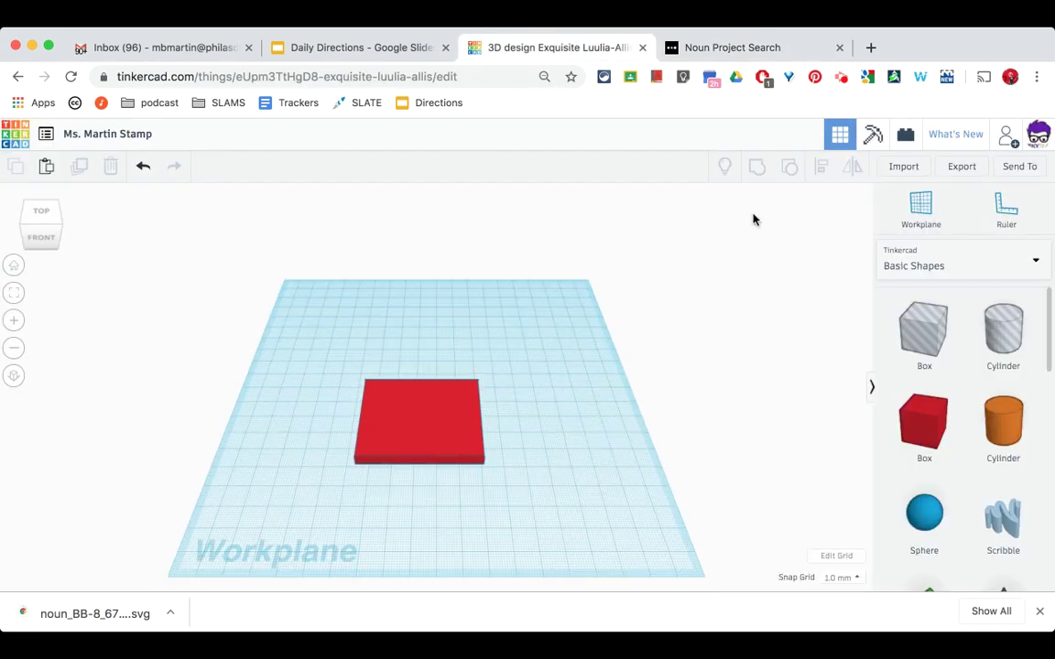
- Import noun_BB-8_674241.svg as a shape into the Tinkercad design
click(902, 168)
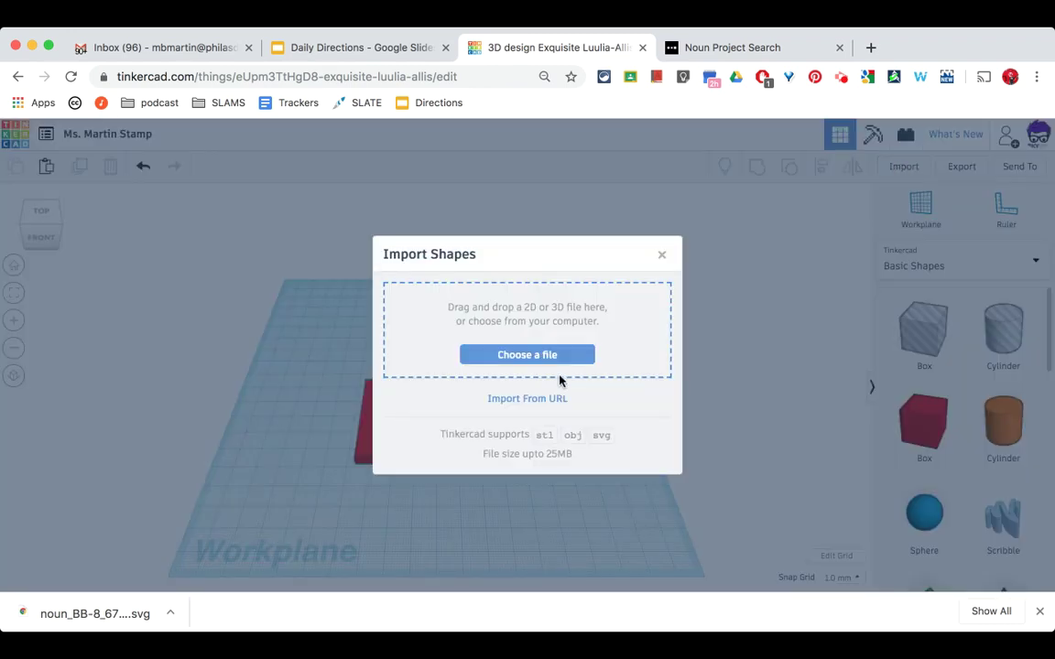
click(527, 357)
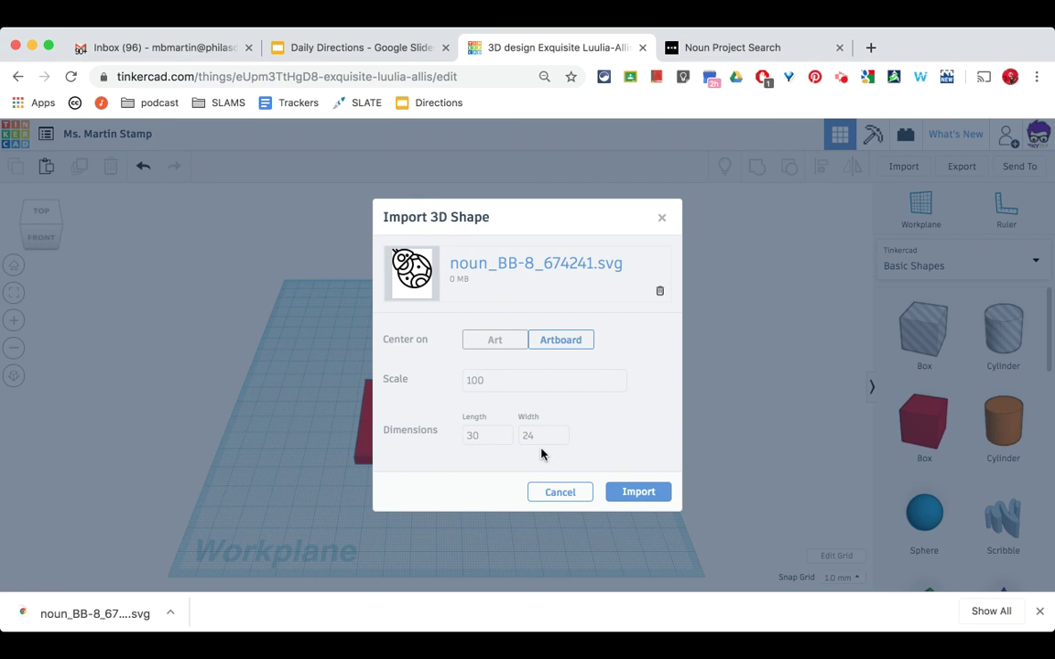
click(640, 495)
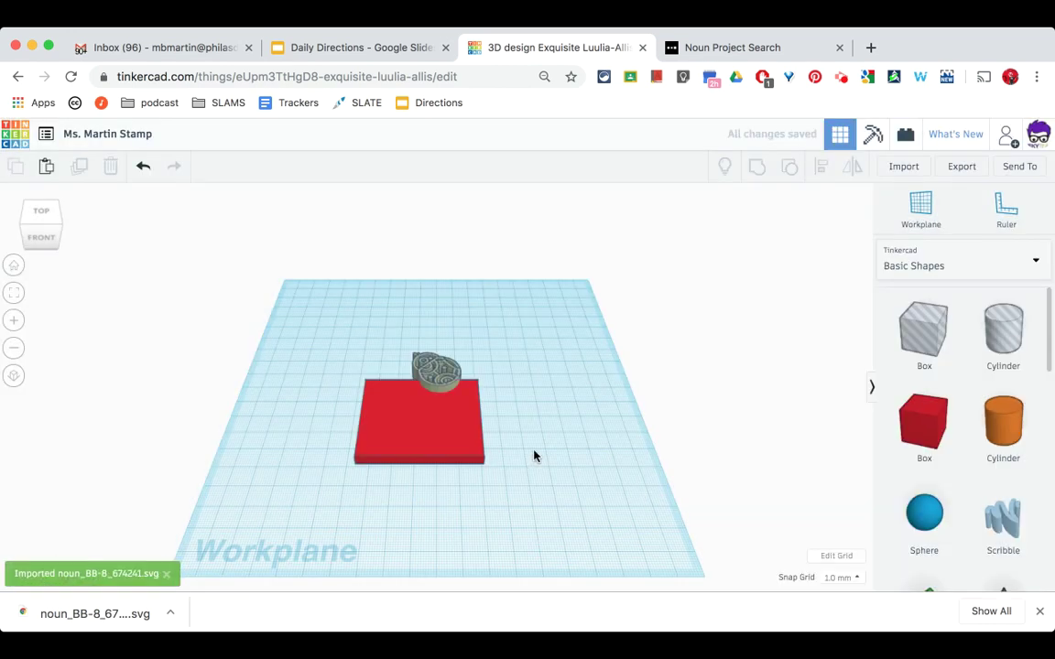
- Rotate the BB-8 shape upright and centre it on the red box in Top view
drag(439, 369, 550, 424)
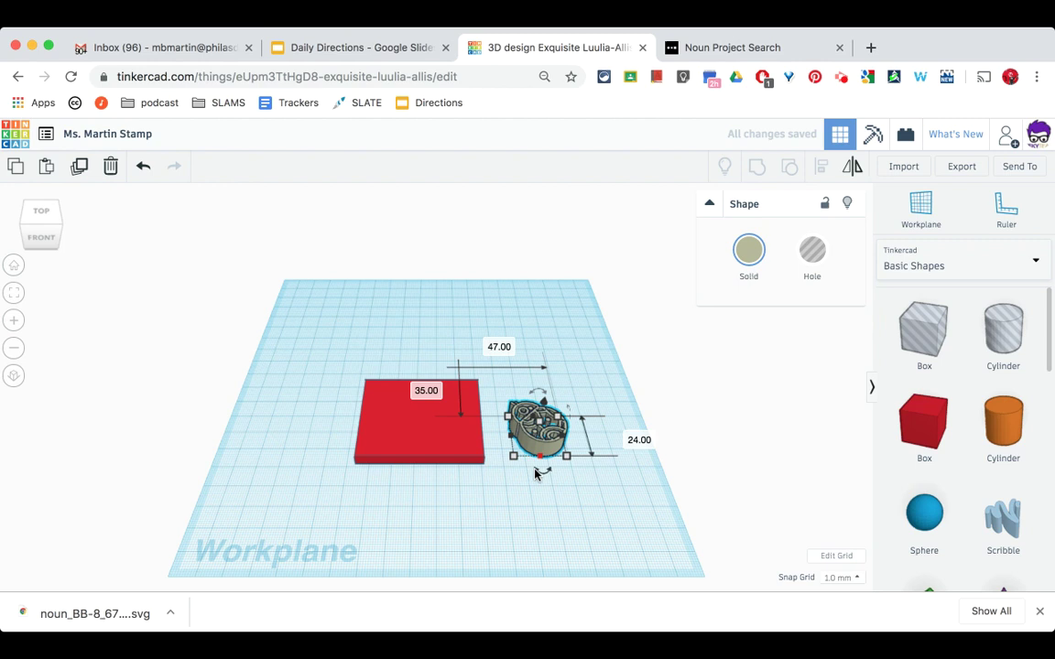
drag(540, 476, 442, 456)
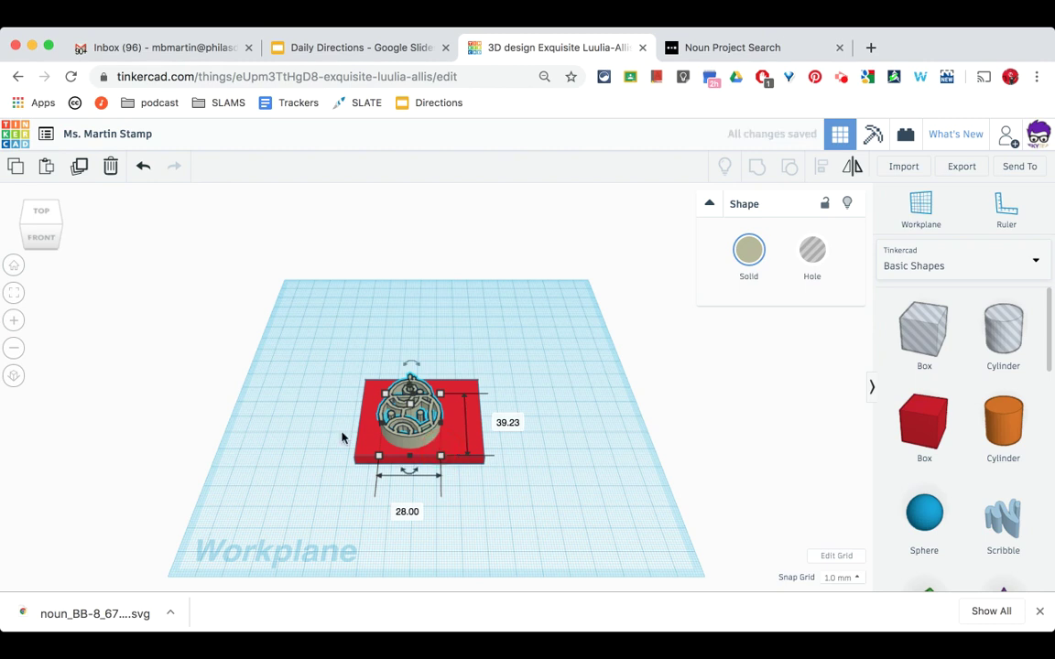
click(49, 229)
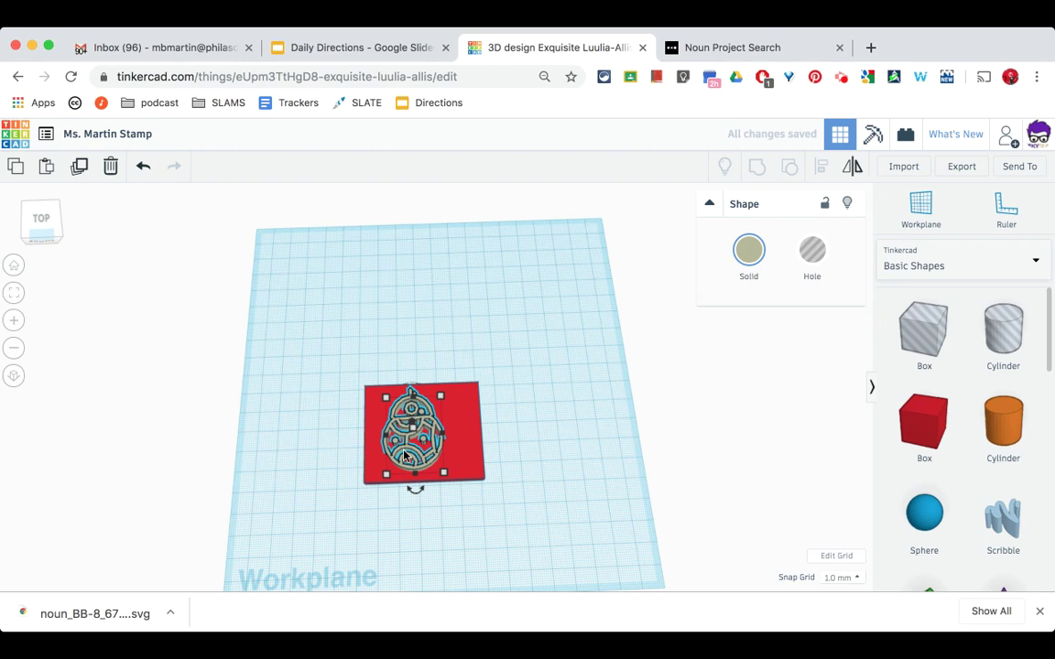
drag(405, 455, 414, 450)
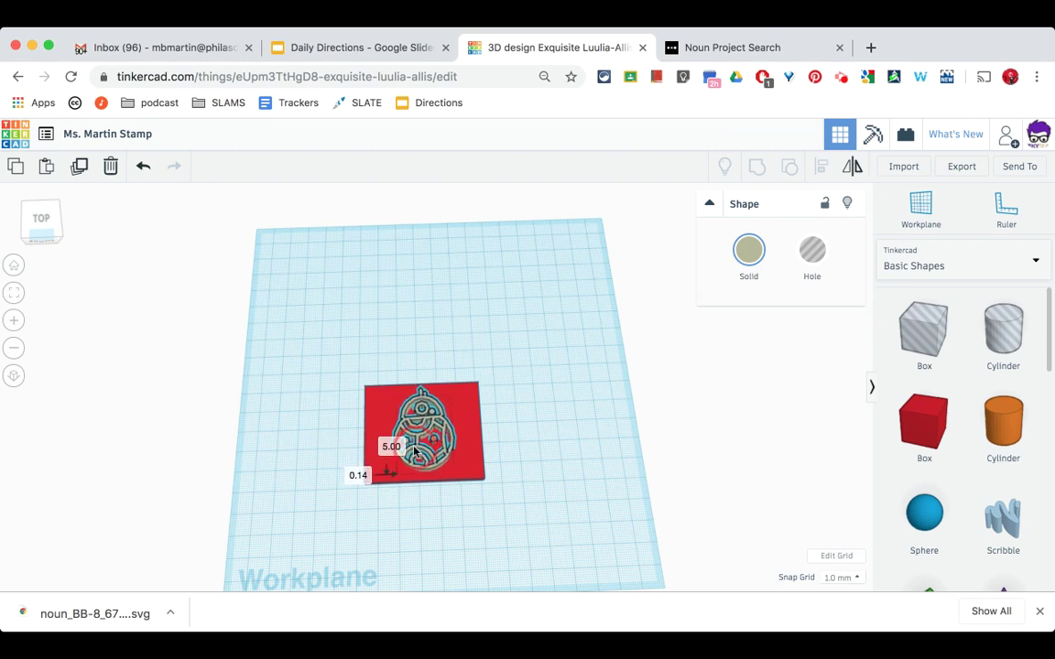
- Change the BB-8 shape's height from 13.36 to 7 mm
click(52, 215)
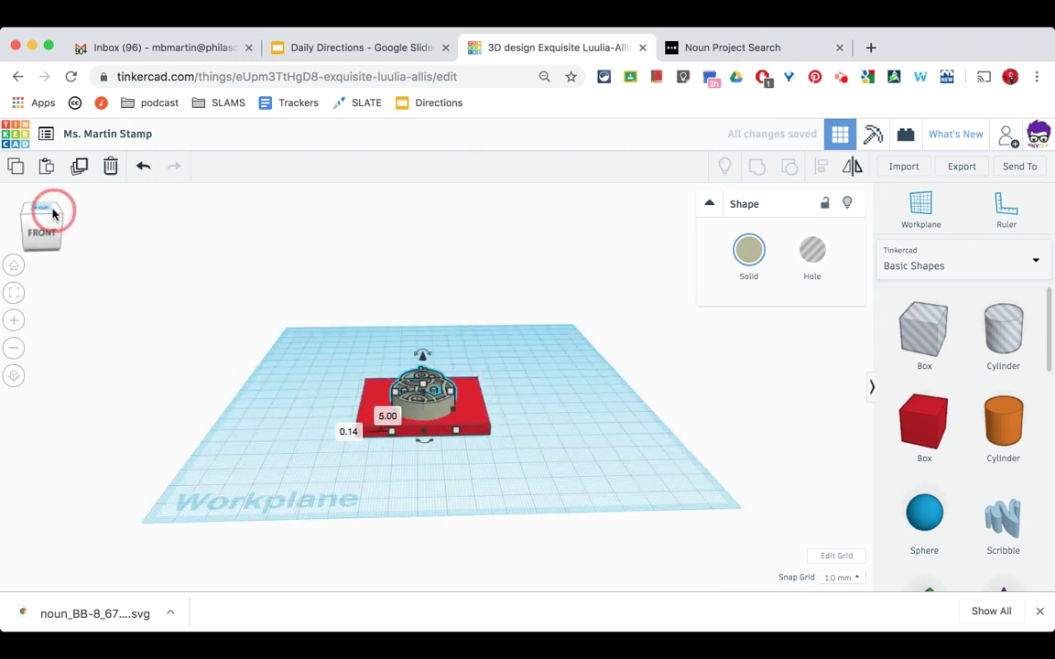
click(53, 213)
click(51, 211)
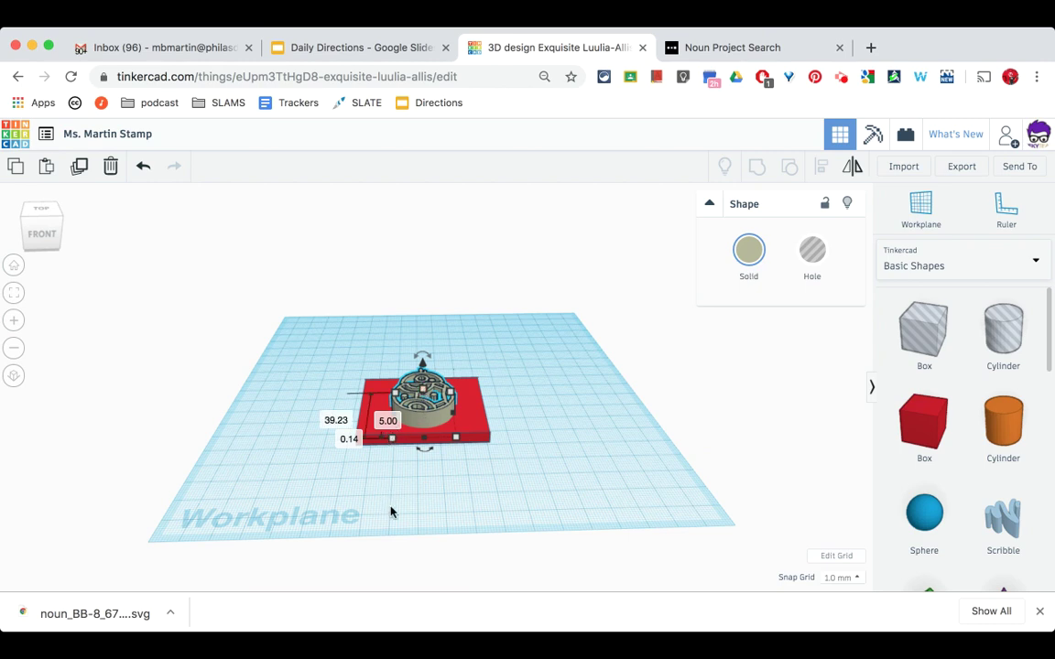
click(464, 502)
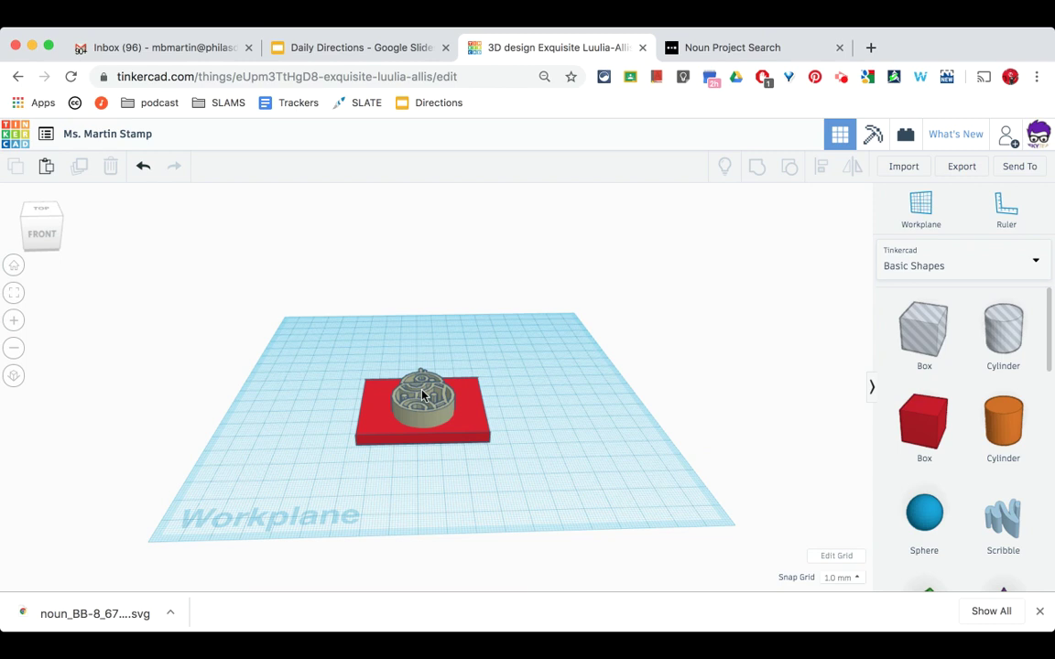
click(422, 395)
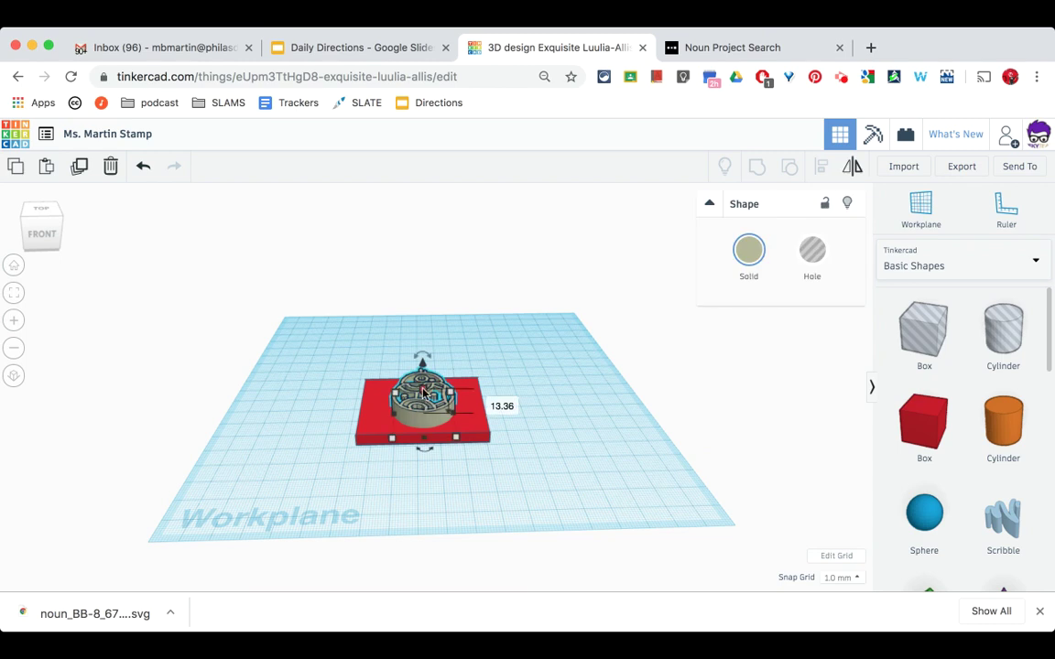
click(491, 403)
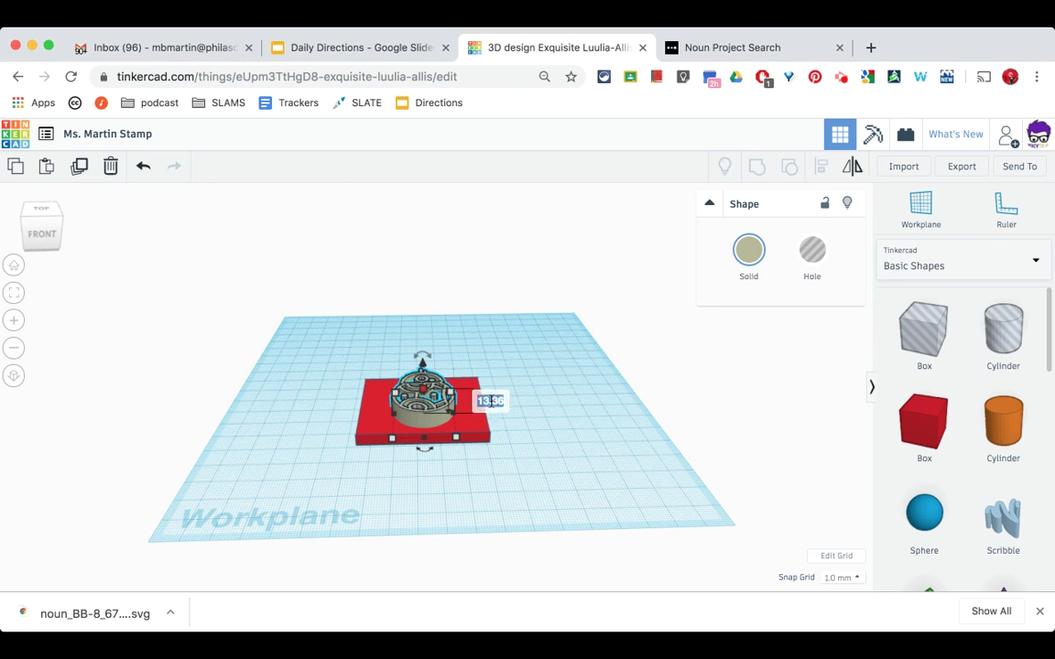
key(BackSpace)
text(7)
key(Return)
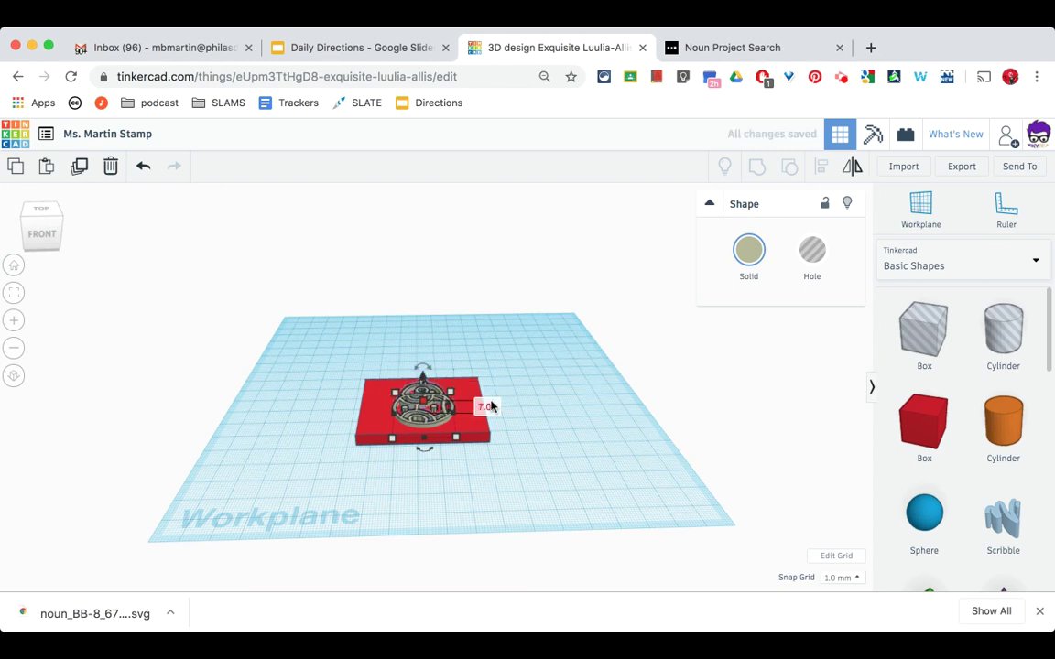
click(547, 449)
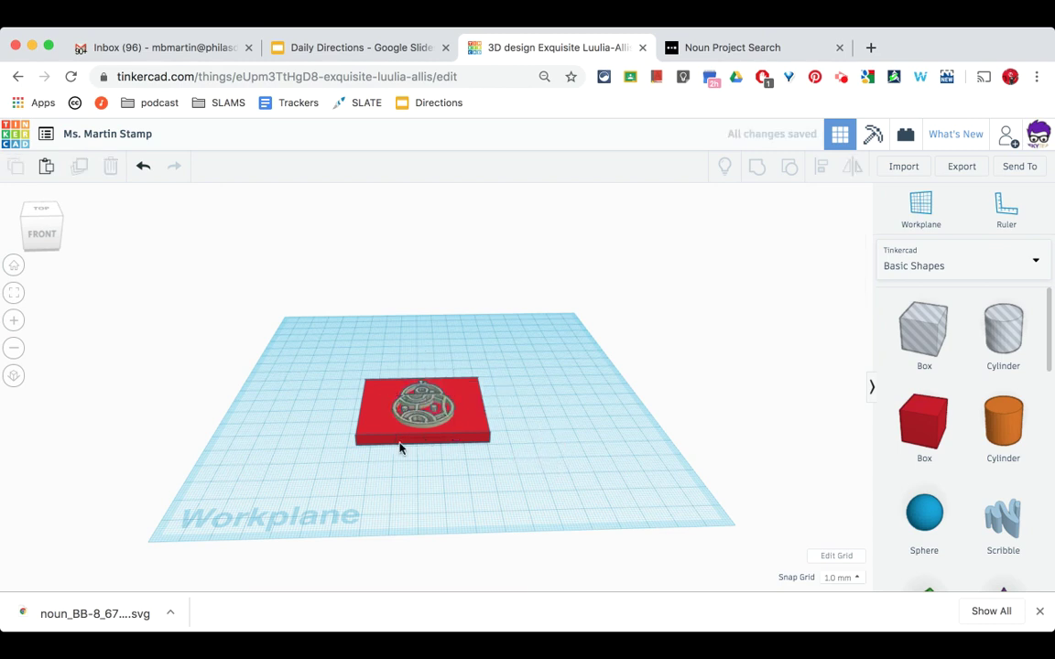
mouse_move(51, 236)
mouse_down()
mouse_move(50, 226)
mouse_move(50, 241)
mouse_up()
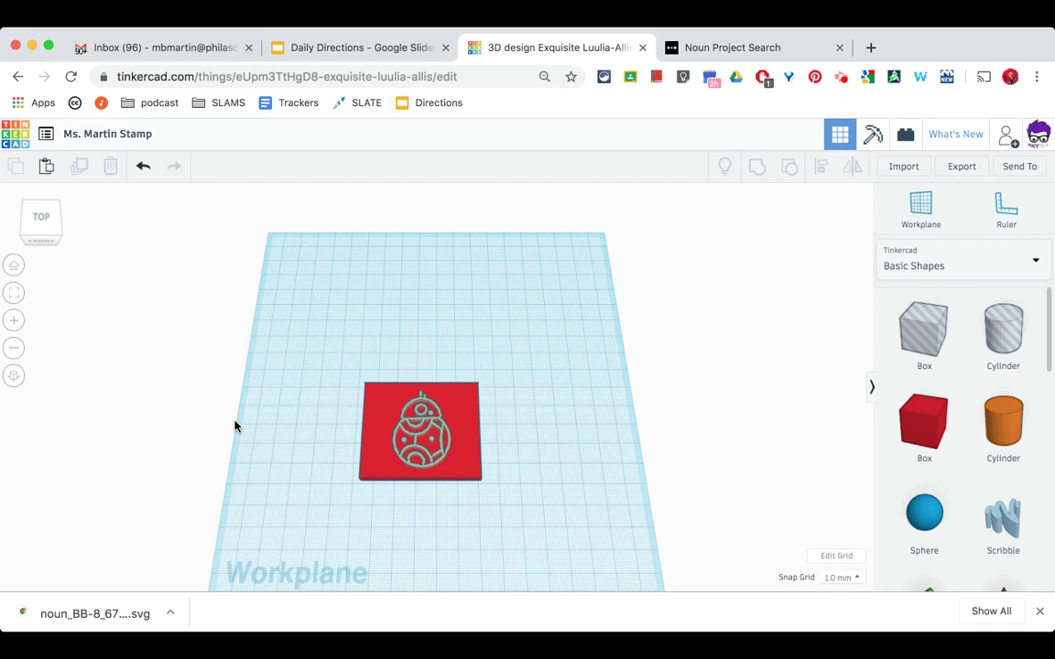
- Select the red box and BB-8 shape together and group them into one object
drag(335, 353, 510, 537)
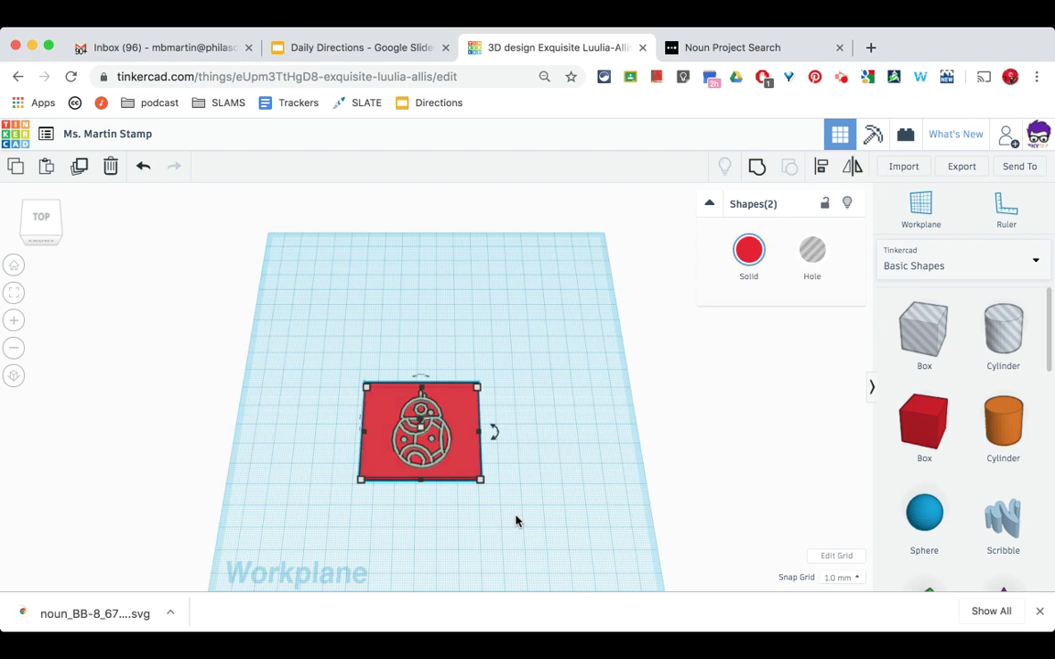
click(759, 170)
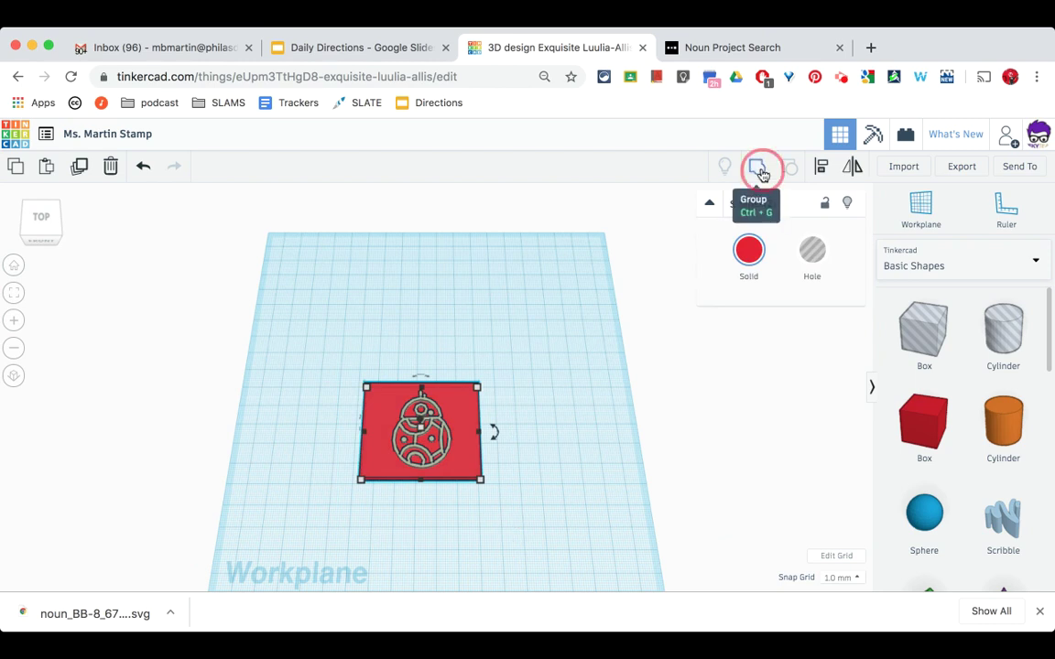
click(551, 480)
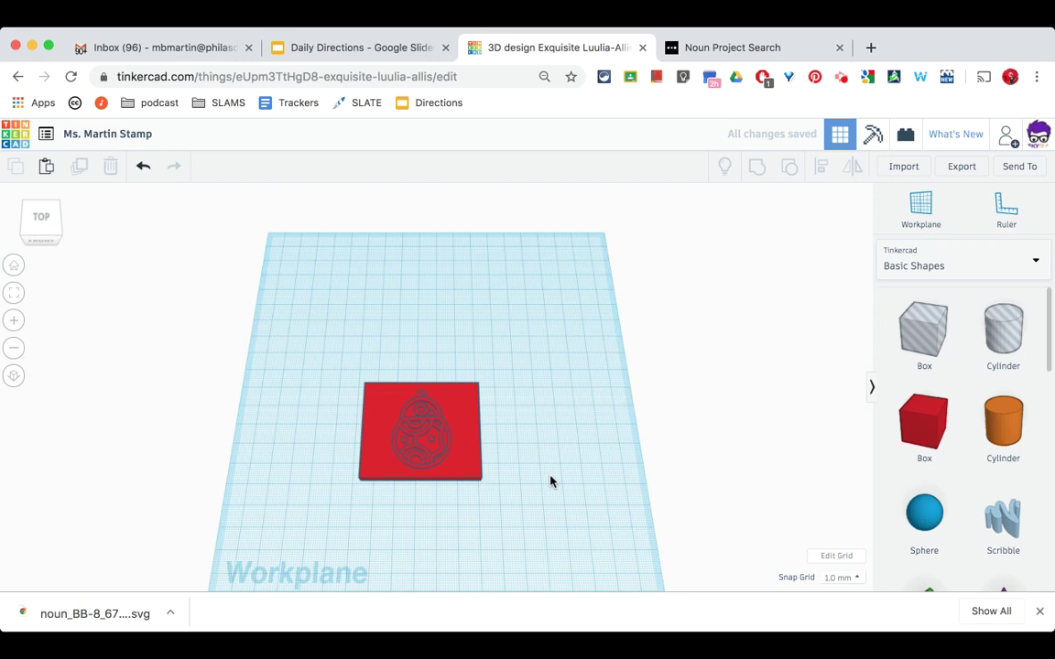
click(42, 235)
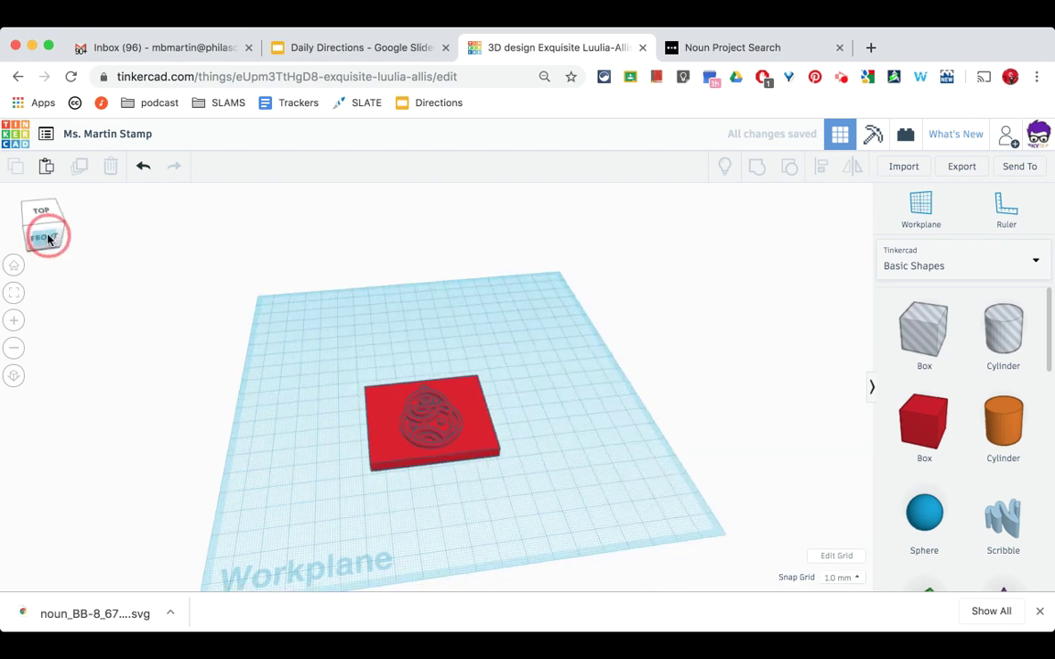
click(46, 235)
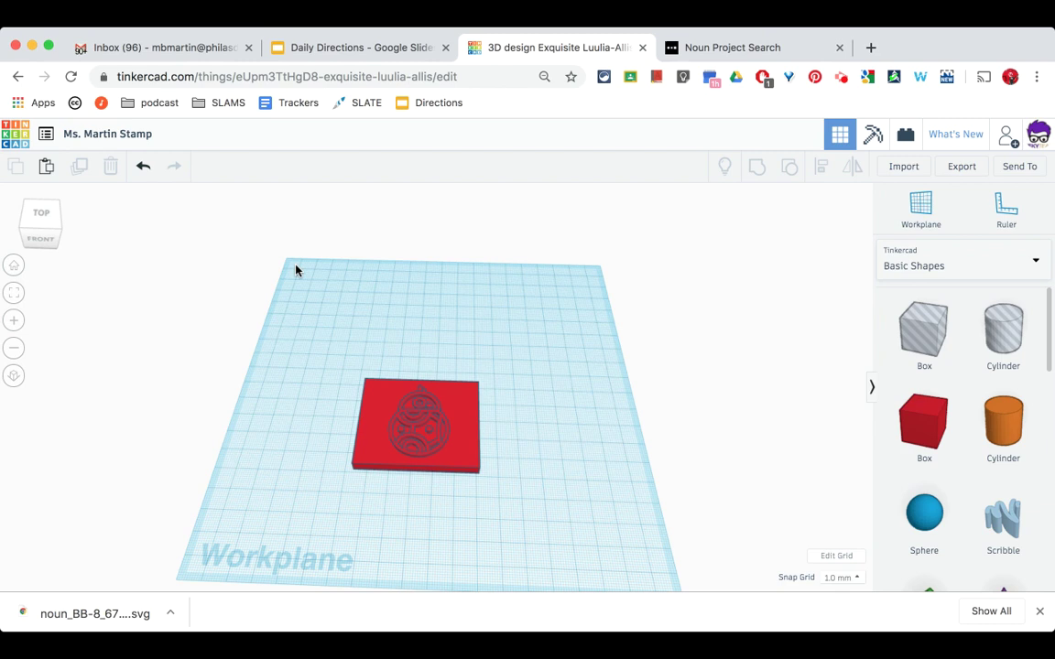
- Export the grouped stamp as a .STL file for 3D printing
click(961, 167)
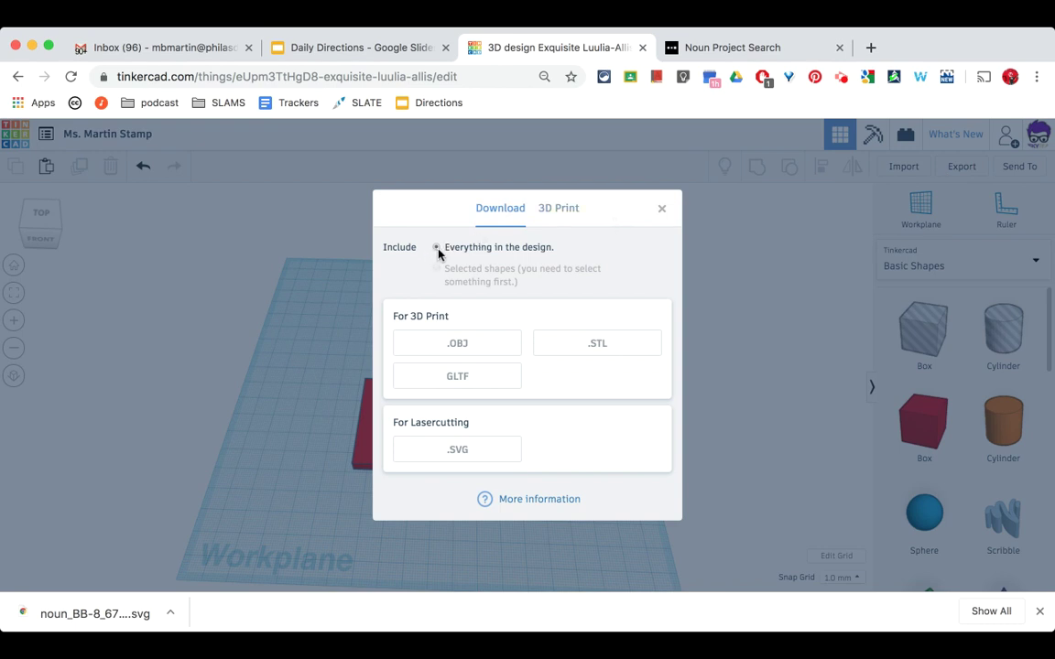
click(604, 350)
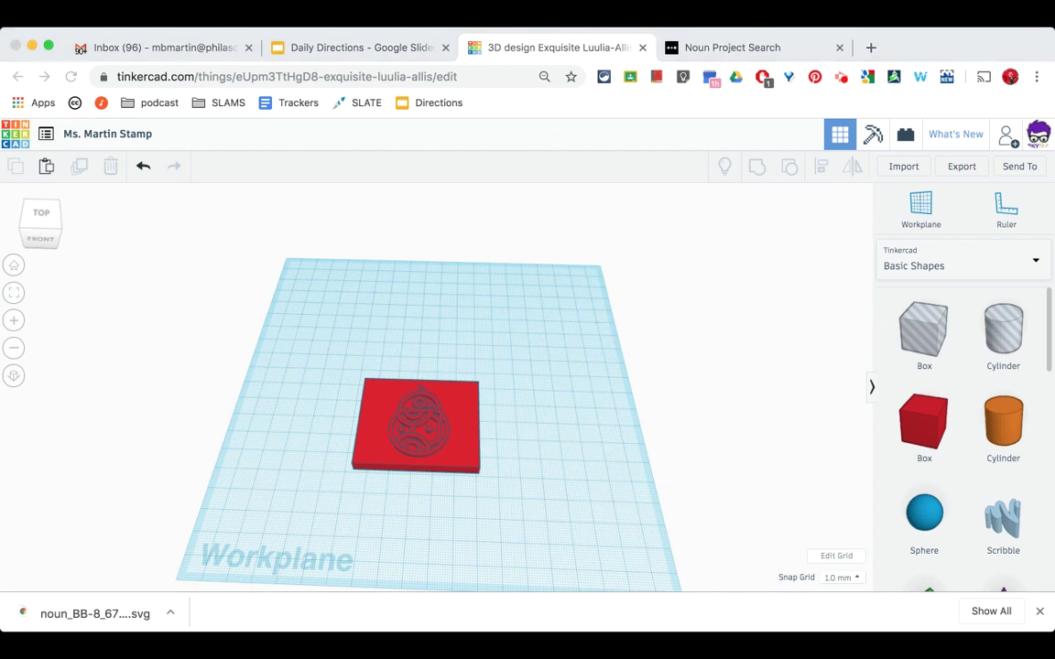